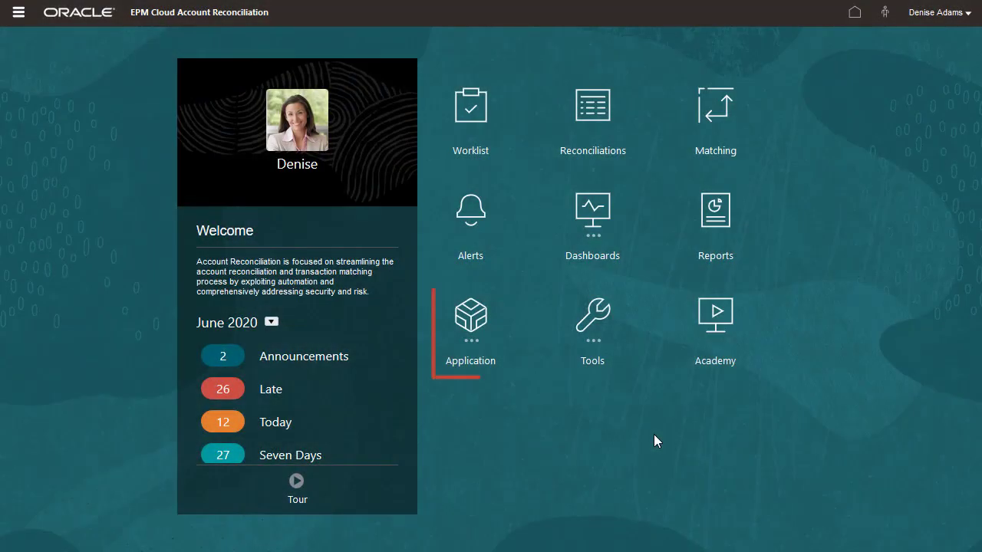
# Create a new reconciliation format named IntercoMatch with the description "Intercompany Matching".
pyautogui.click(475, 329)
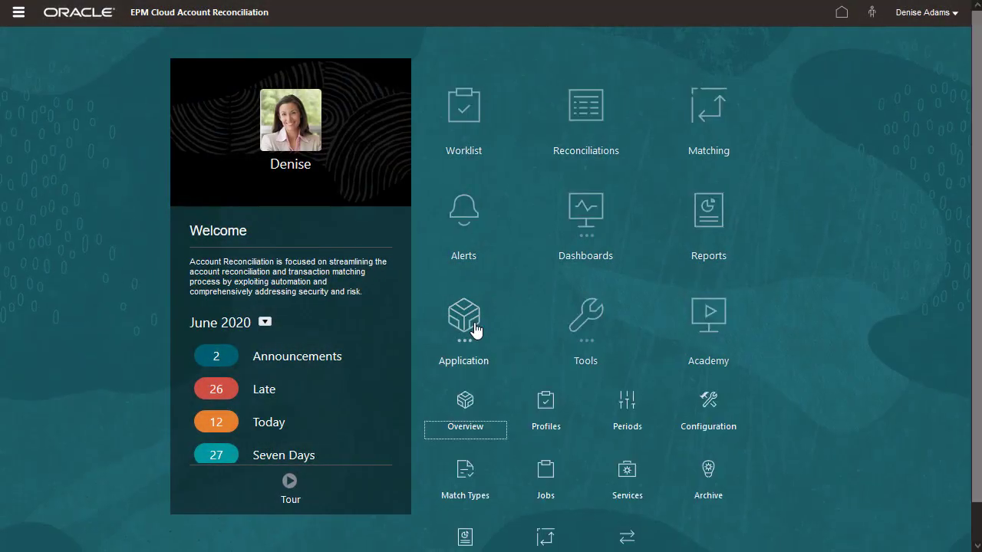
pyautogui.click(707, 407)
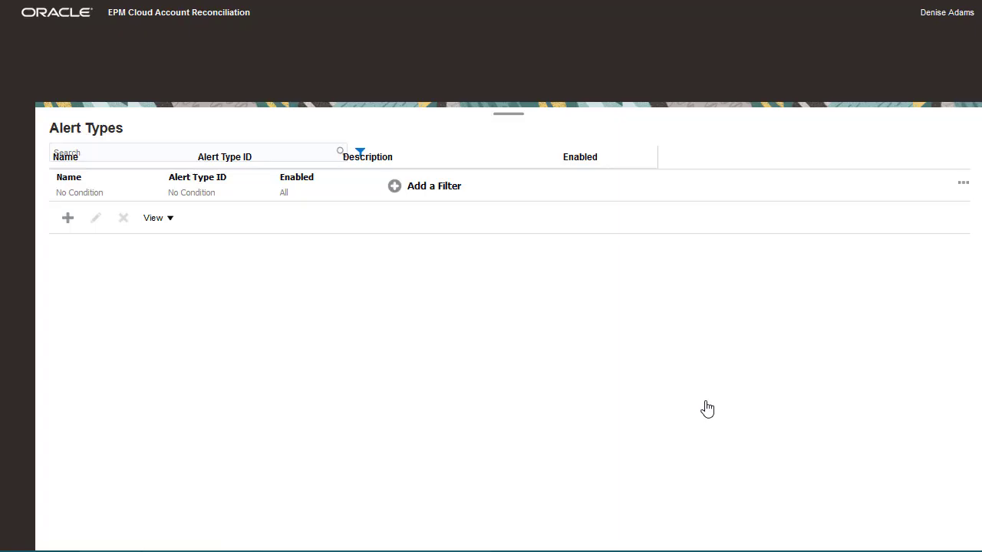
pyautogui.click(17, 363)
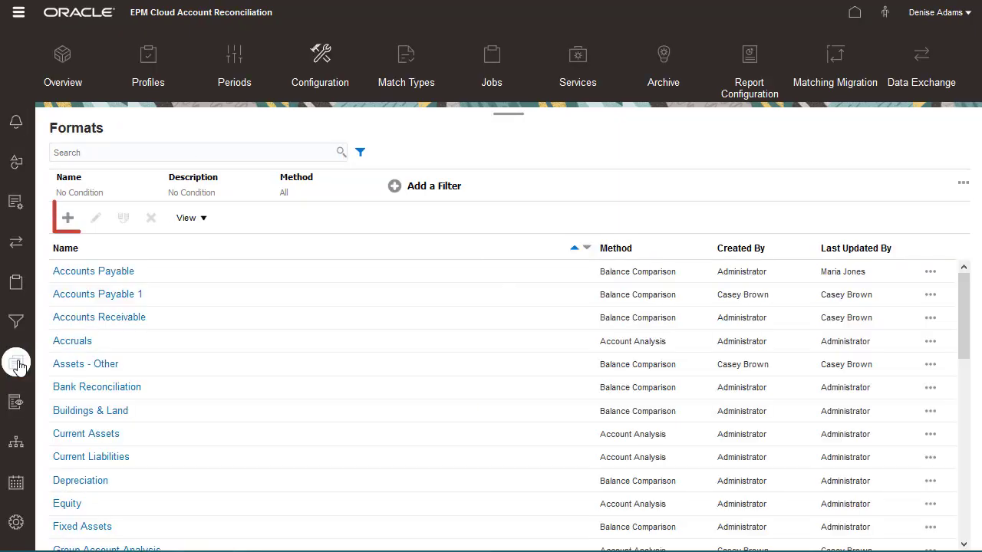
pyautogui.click(68, 220)
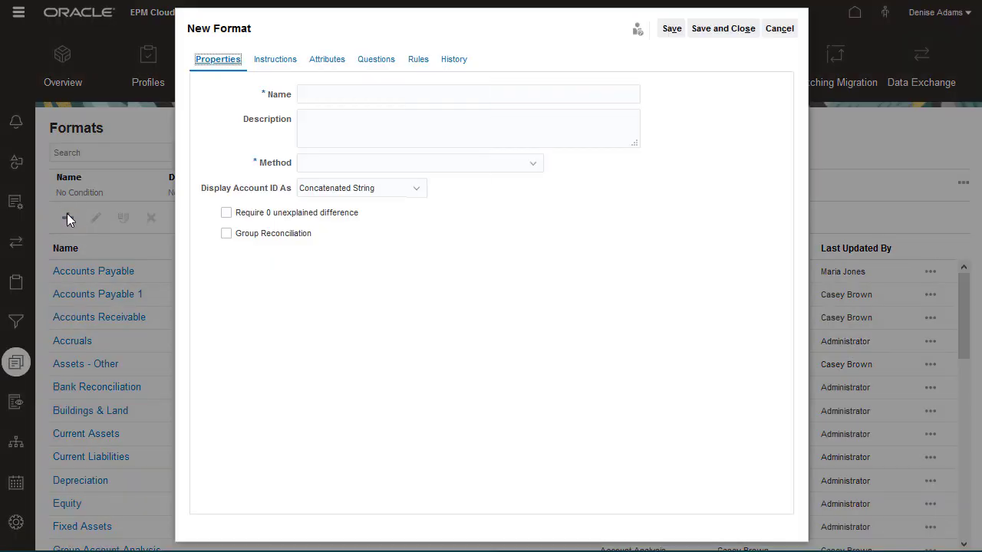
pyautogui.click(421, 93)
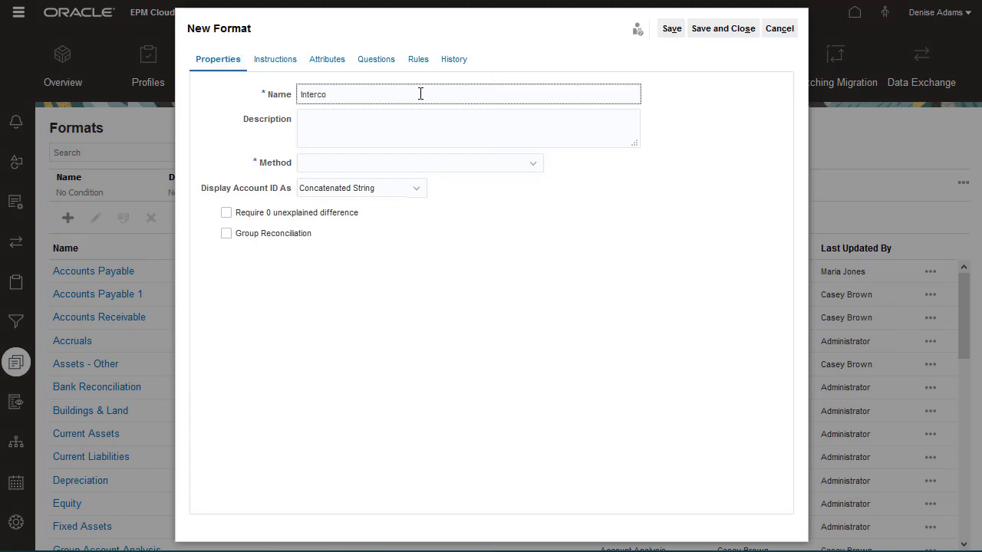
pyautogui.click(465, 120)
pyautogui.write('Intercompany Matching')
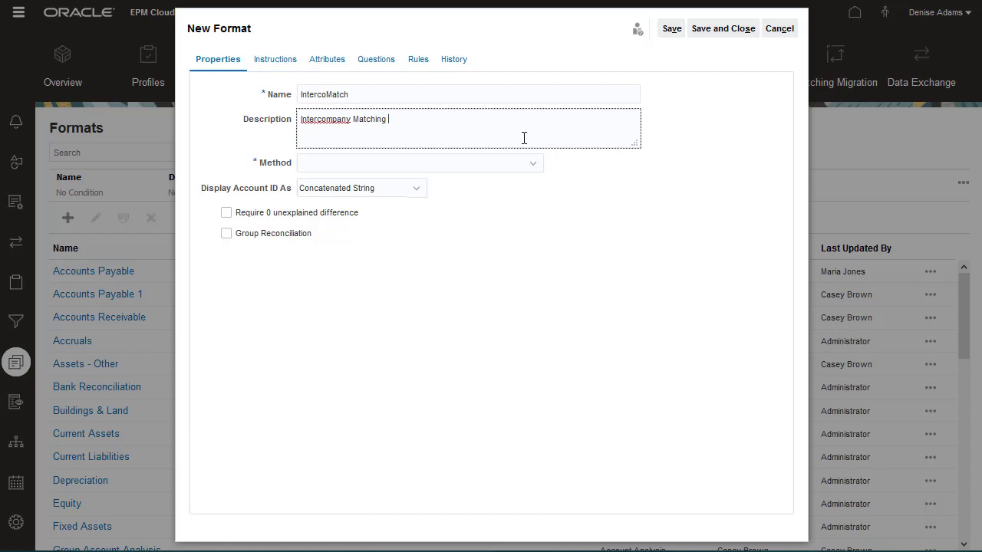
# Set the format's method to Balance Comparison with Transaction Matching and its match type to Inter-company 120.
pyautogui.click(532, 165)
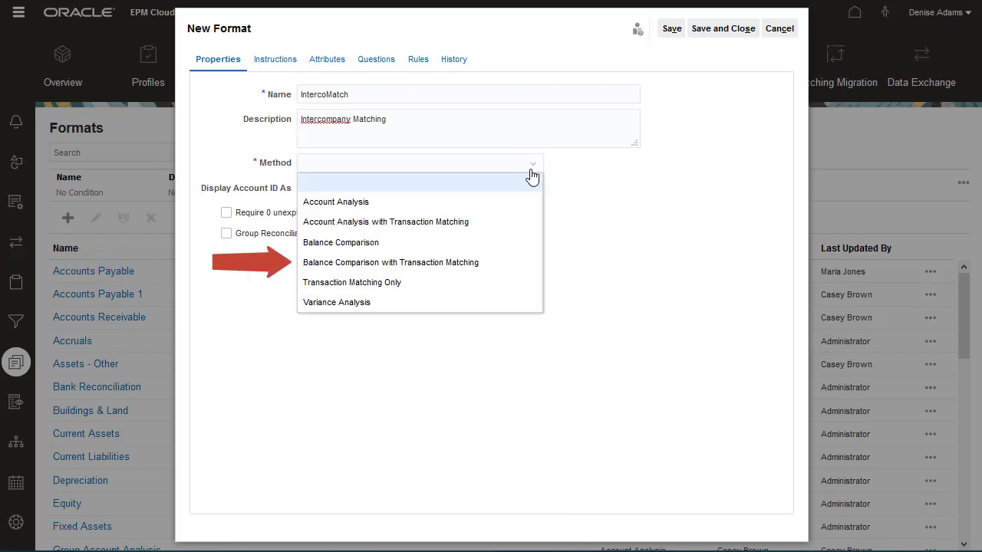
pyautogui.click(486, 263)
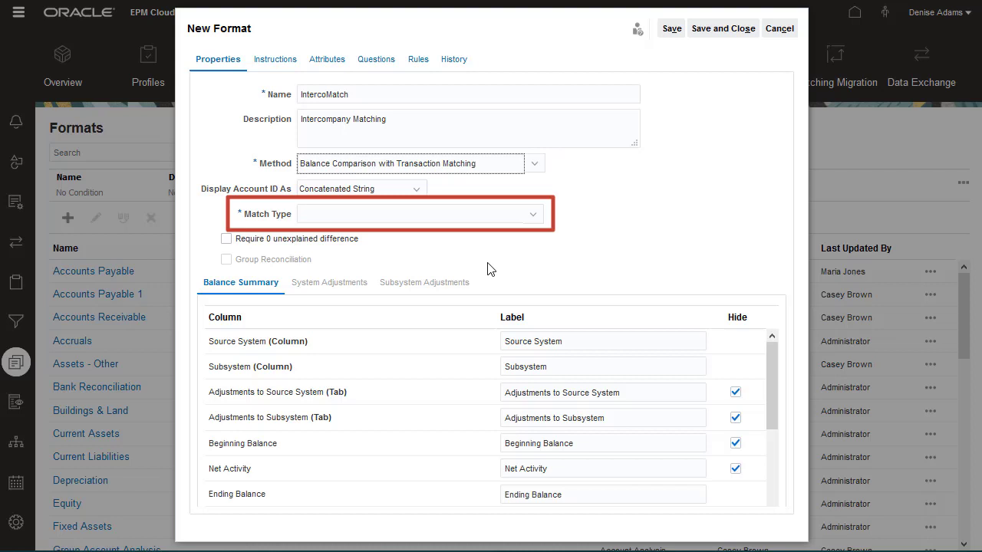
pyautogui.click(533, 215)
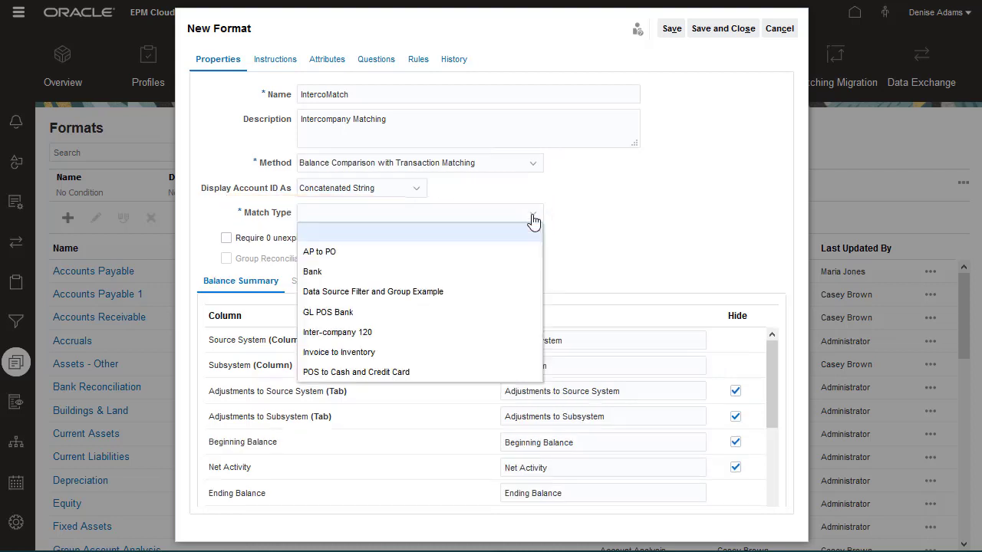
pyautogui.click(478, 332)
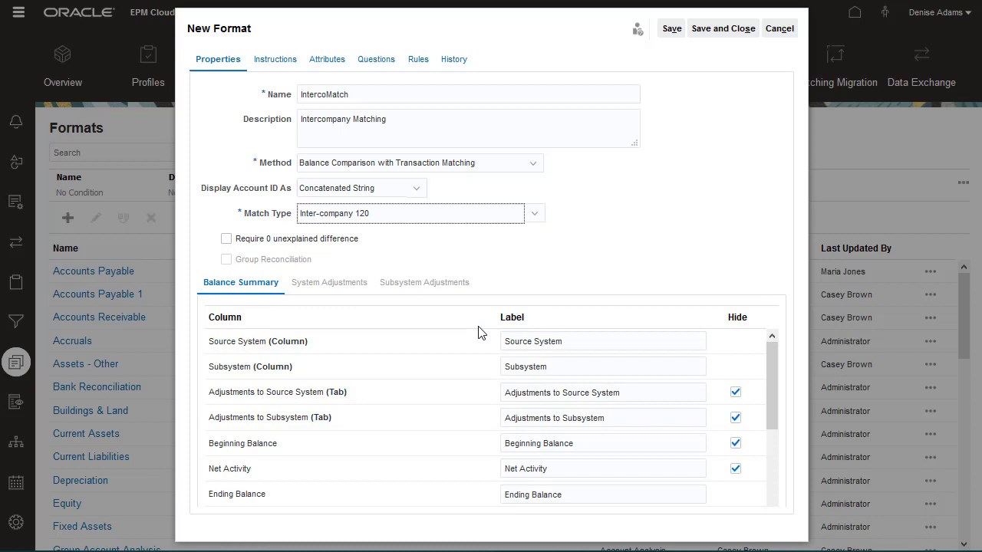
# Review the balance summary columns, save and close the IntercoMatch format, and locate it in the formats list.
pyautogui.moveTo(774, 380); pyautogui.dragTo(771, 471)
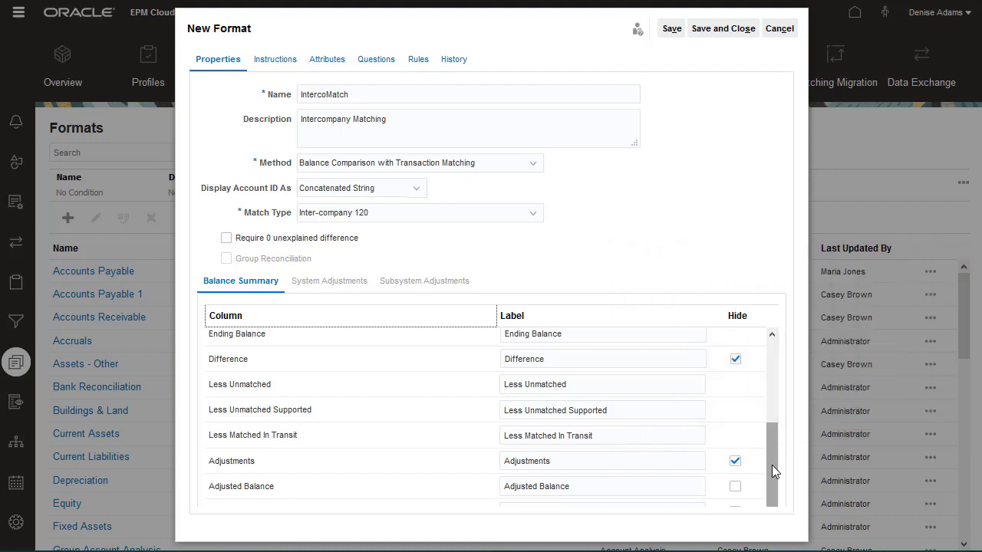
pyautogui.click(718, 31)
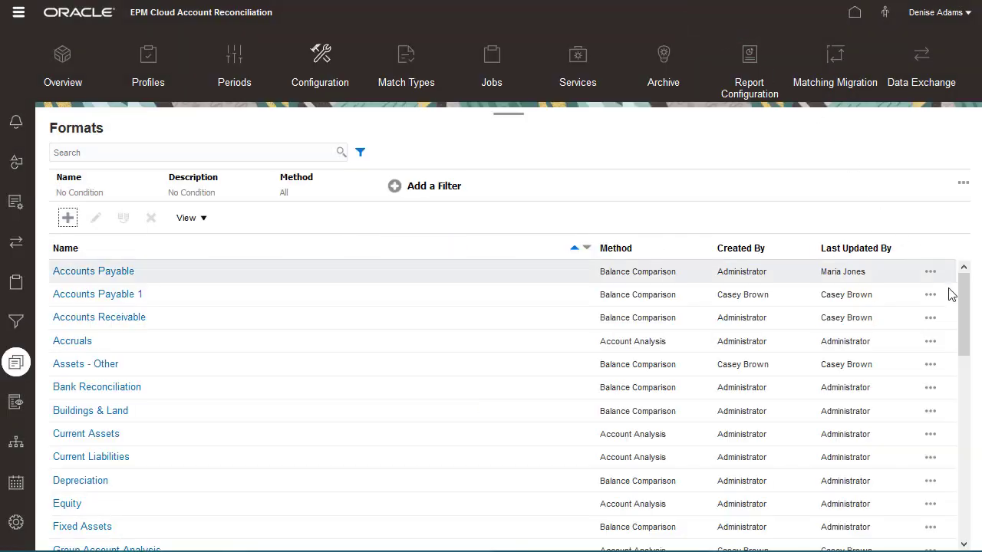
pyautogui.moveTo(969, 313); pyautogui.dragTo(966, 373)
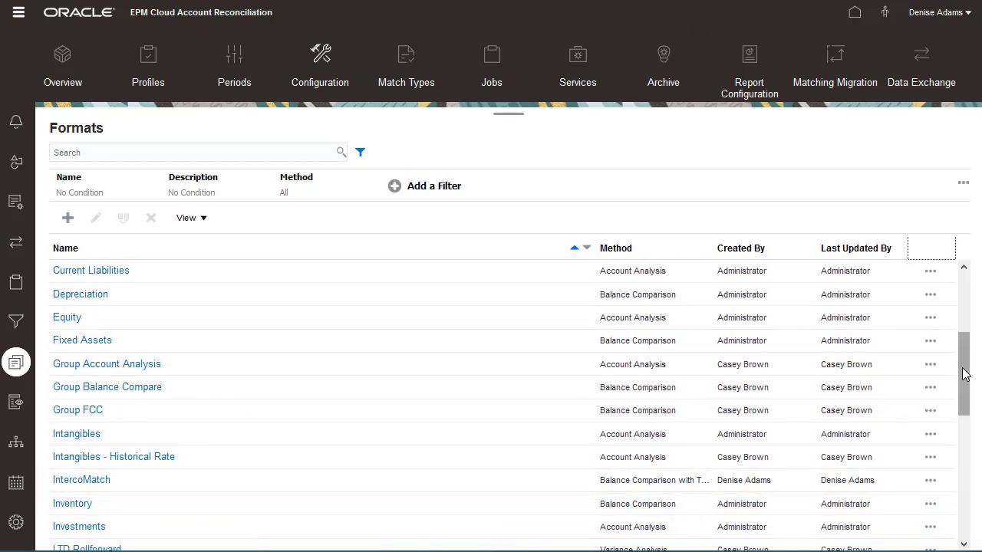
# Start a new reconciliation profile, enter its two-part account ID and name it Intercompany 100.
pyautogui.click(149, 66)
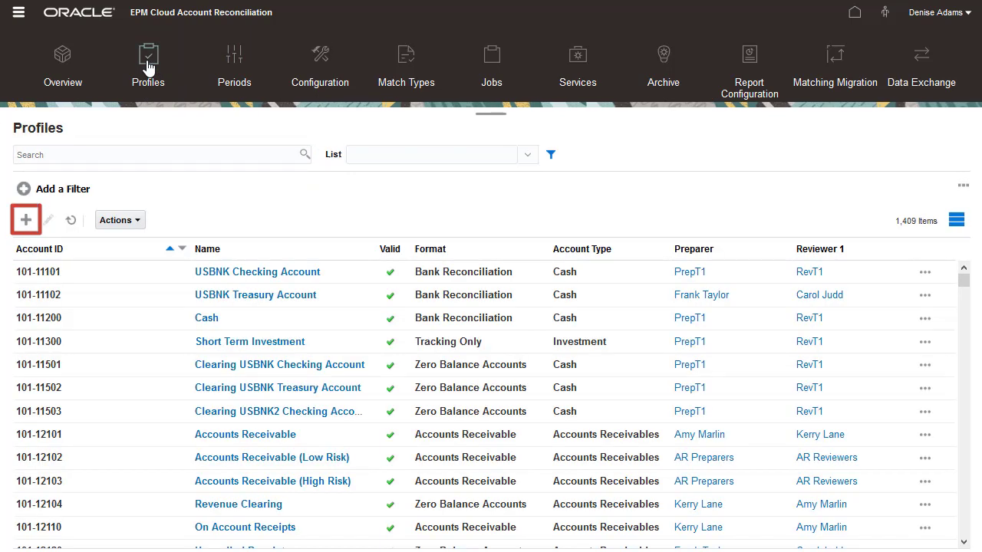
pyautogui.click(26, 220)
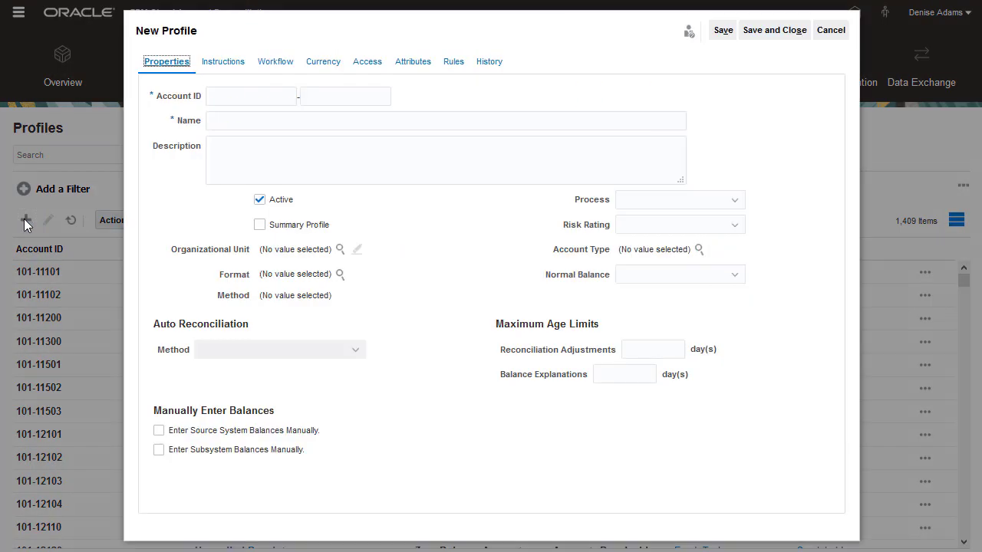
pyautogui.click(227, 94)
pyautogui.write('100')
pyautogui.press('Tab')
pyautogui.write('18888')
pyautogui.press('Tab')
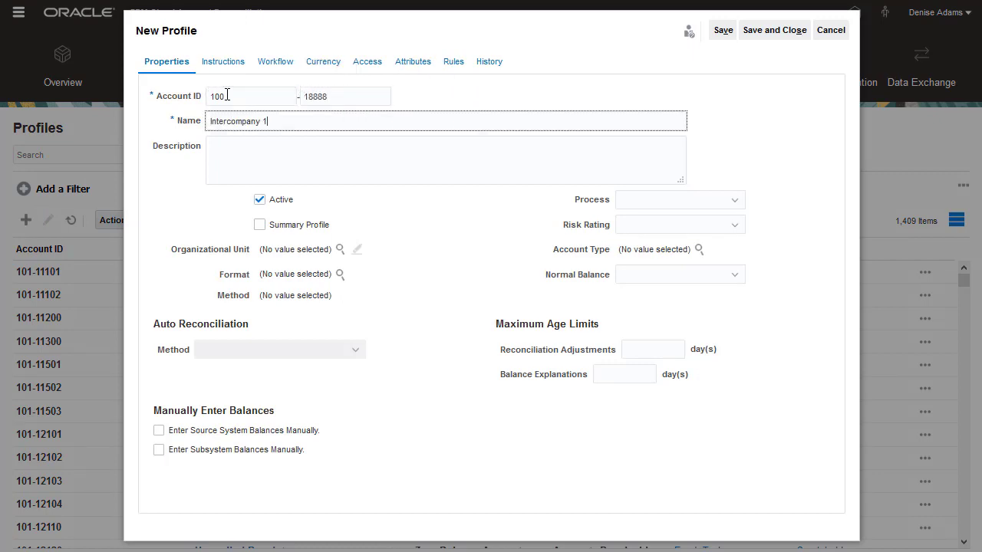
pyautogui.write('Intercompany 100')
# Assign the North America organizational unit, found under Americas, and the IntercoMatch format to the profile.
pyautogui.click(339, 249)
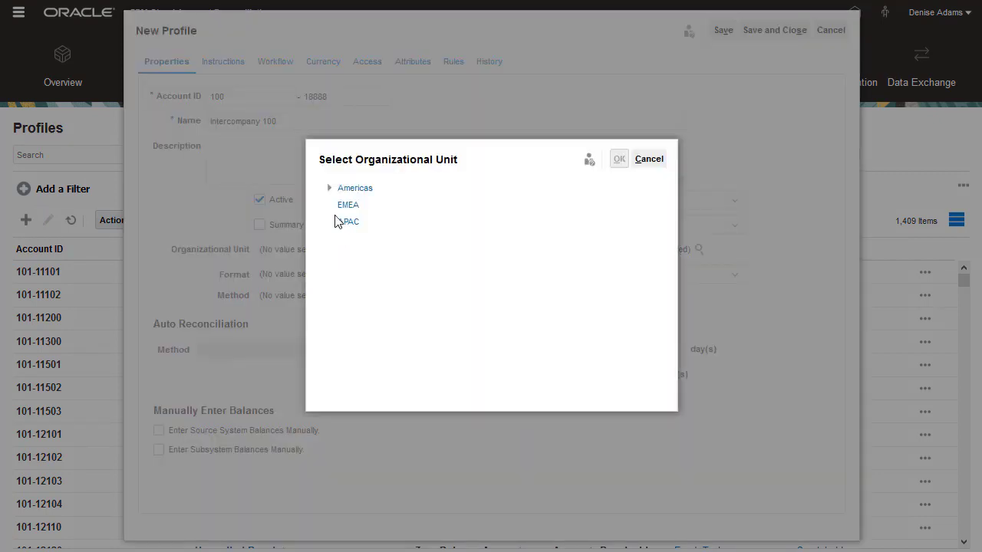
pyautogui.click(330, 189)
pyautogui.click(378, 205)
pyautogui.click(617, 161)
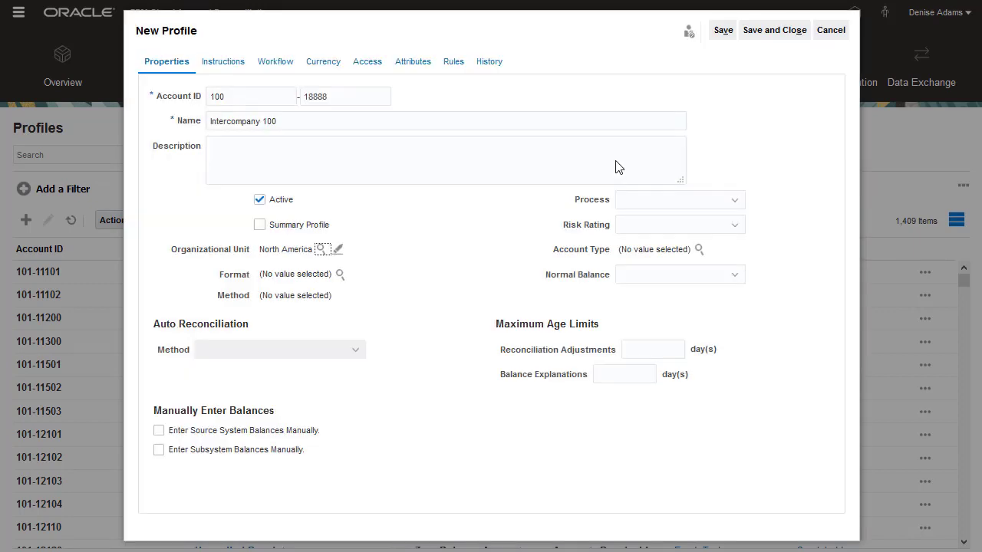
pyautogui.click(340, 273)
pyautogui.moveTo(800, 254); pyautogui.dragTo(800, 335)
pyautogui.click(438, 342)
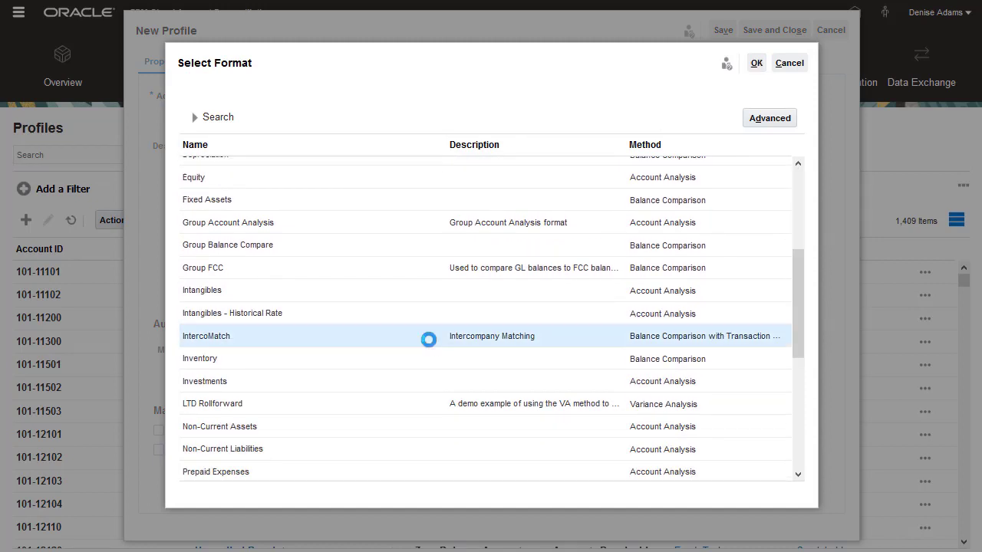
pyautogui.click(756, 65)
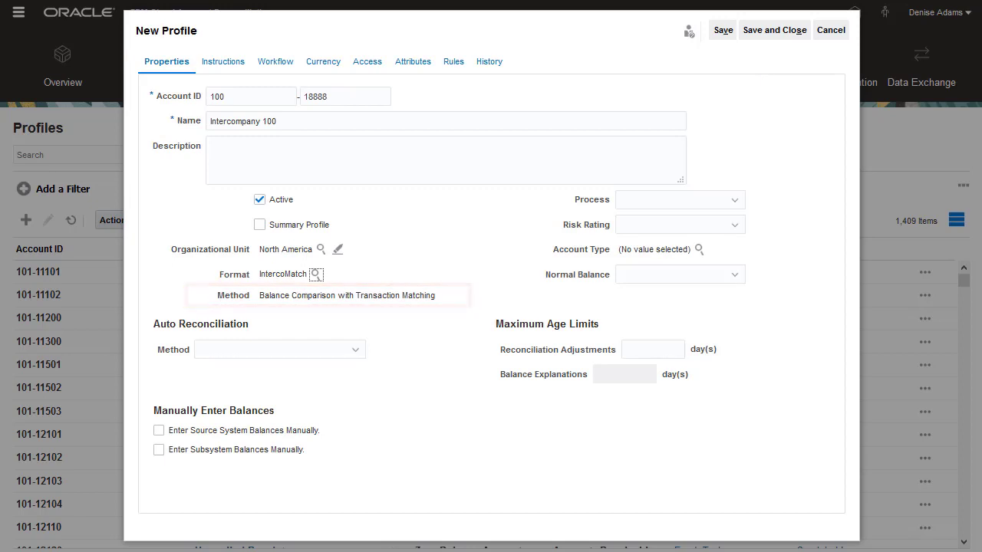
# Set the auto reconciliation method to "Balance is zero and no activity" and the process to Balance Sheet.
pyautogui.click(355, 349)
pyautogui.click(349, 408)
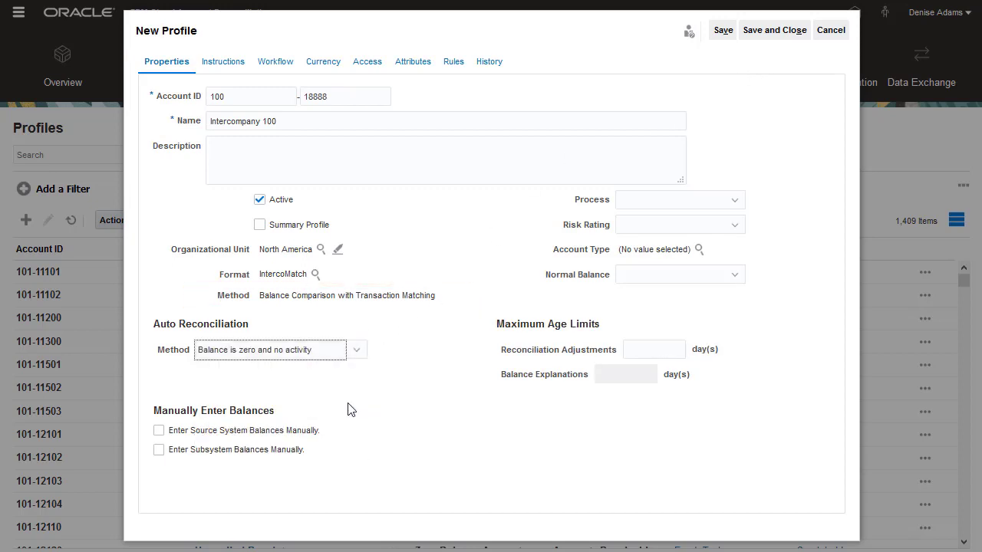
pyautogui.click(734, 206)
pyautogui.click(725, 237)
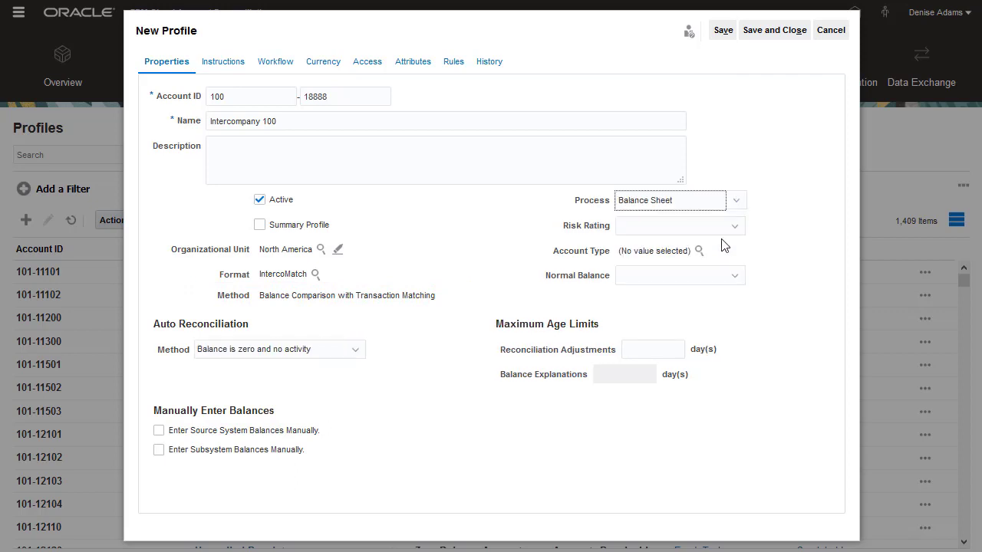
# Set the profile's risk rating to Medium and its account type to Assets.
pyautogui.click(734, 227)
pyautogui.click(708, 284)
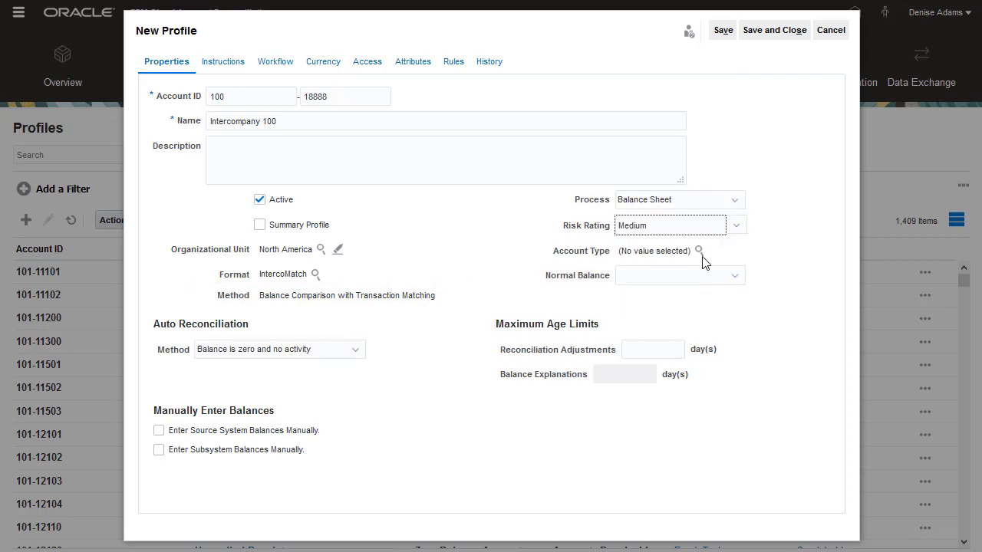
pyautogui.click(699, 251)
pyautogui.click(334, 129)
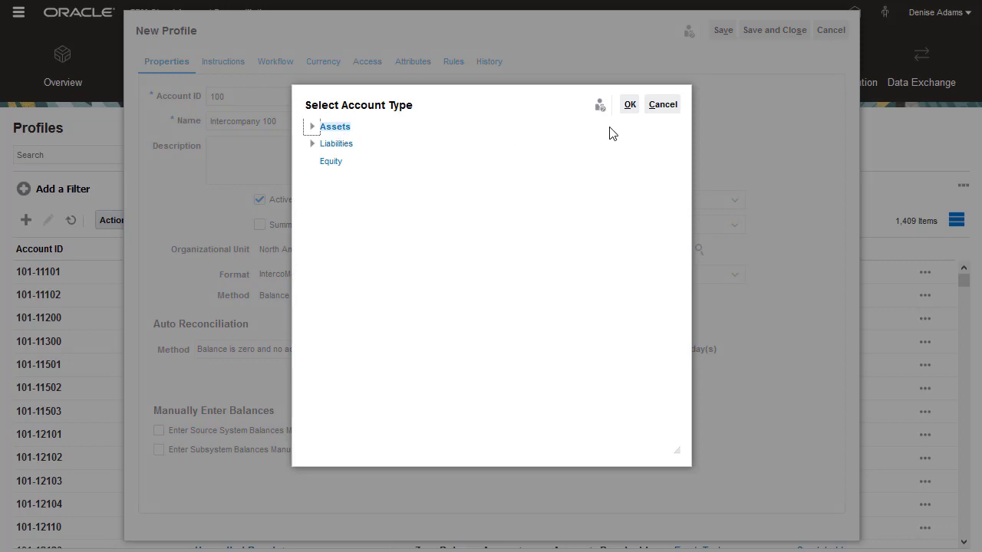
pyautogui.click(628, 107)
# Set the normal balance to Debit and the maximum age for reconciliation adjustments to 30 days.
pyautogui.click(735, 275)
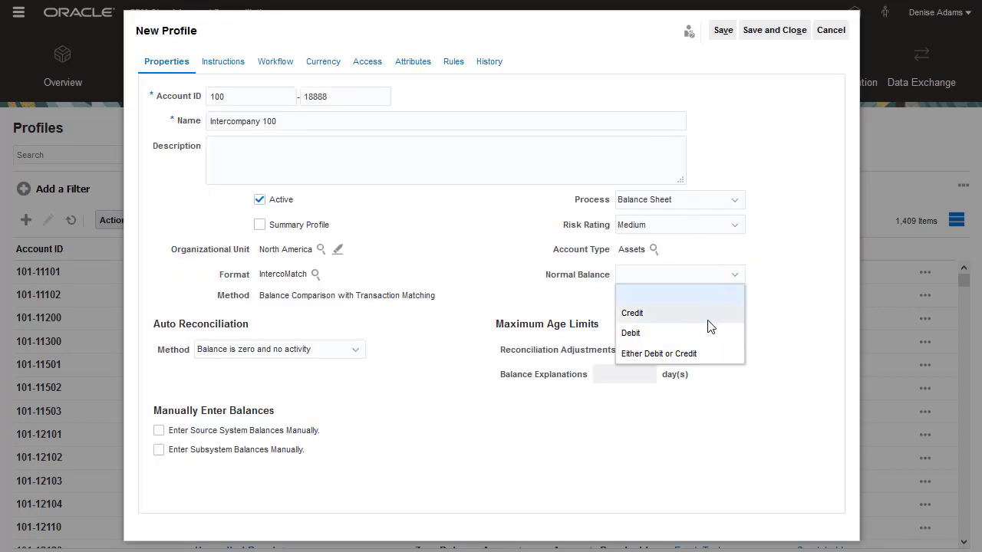
pyautogui.click(707, 331)
pyautogui.click(681, 343)
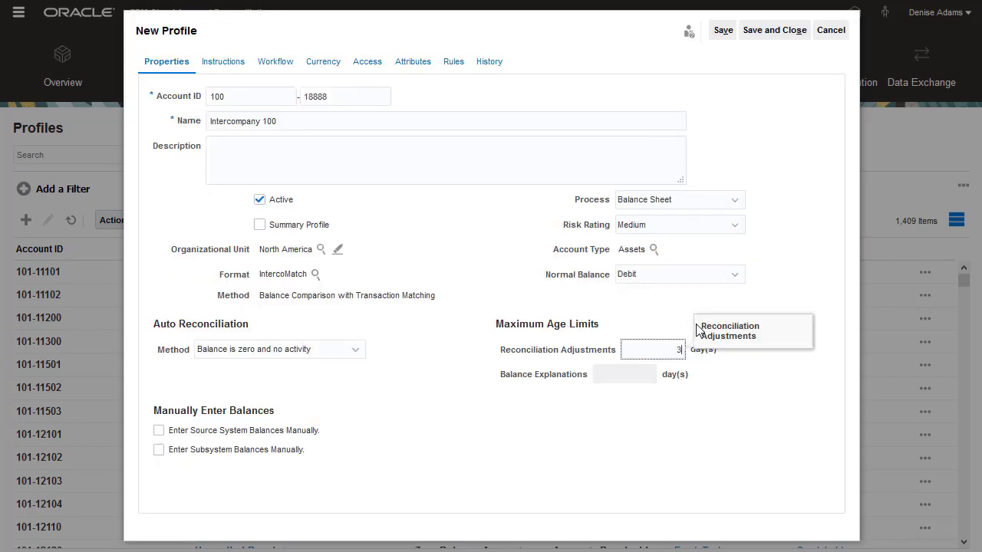
pyautogui.write('30')
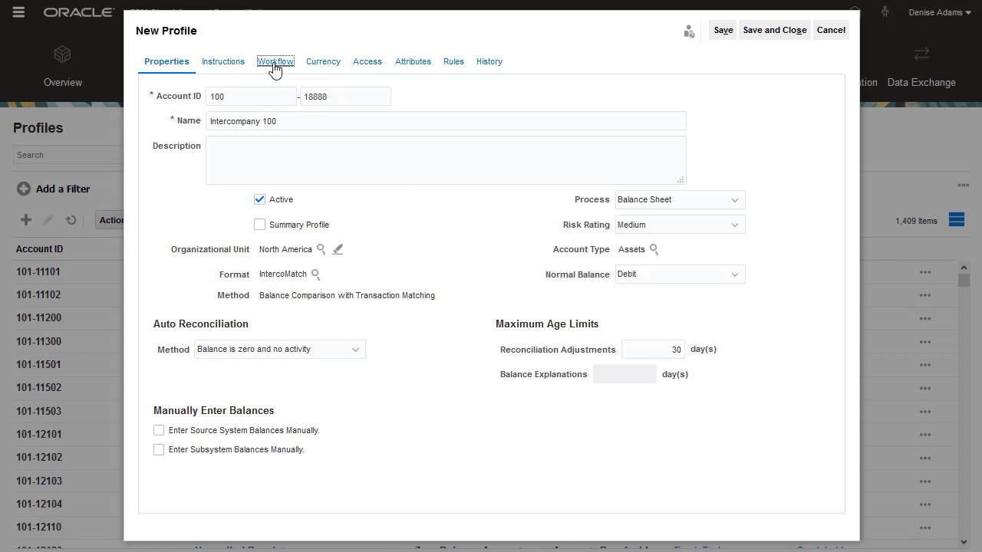
# In the profile's workflow, search for the preparer by first name and assign the matching user.
pyautogui.click(275, 62)
pyautogui.click(325, 124)
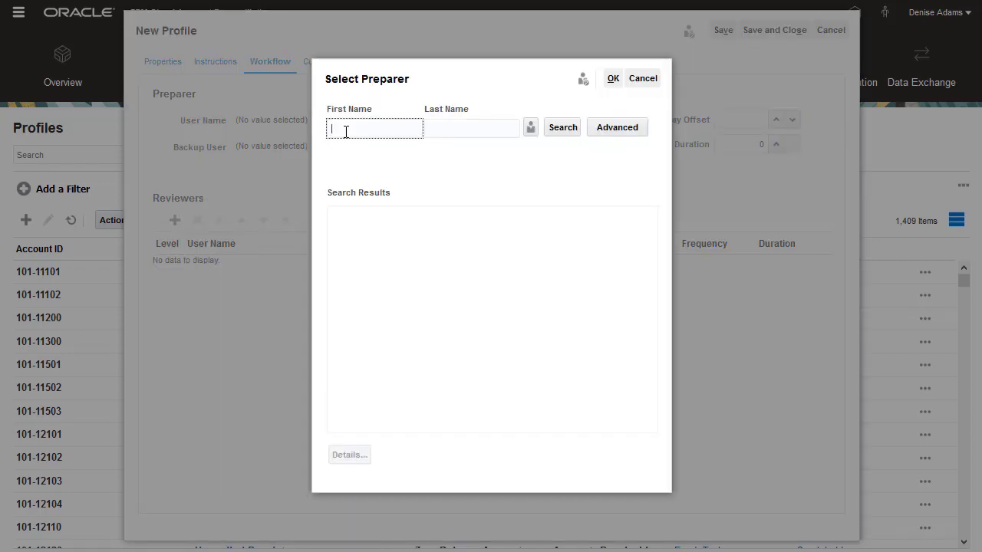
pyautogui.click(564, 128)
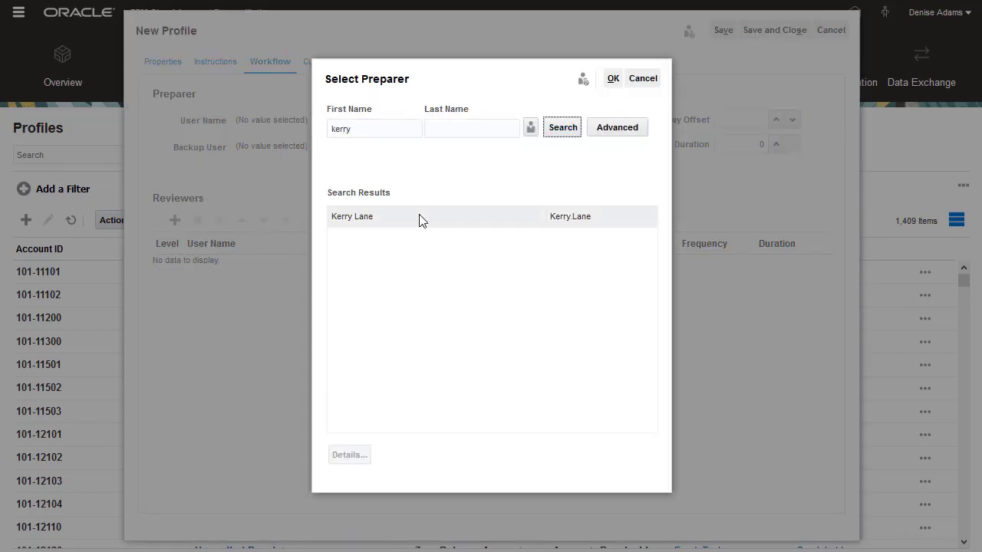
pyautogui.click(419, 218)
pyautogui.click(613, 80)
# Schedule the preparer with Monthly frequency, a start day offset of 0 and a duration of 1.
pyautogui.click(585, 120)
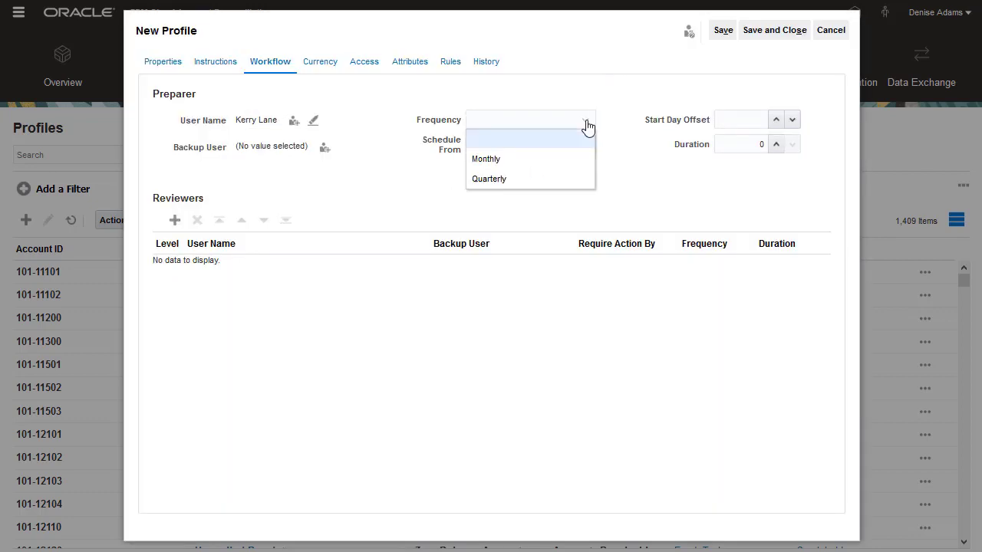
pyautogui.click(570, 160)
pyautogui.click(753, 121)
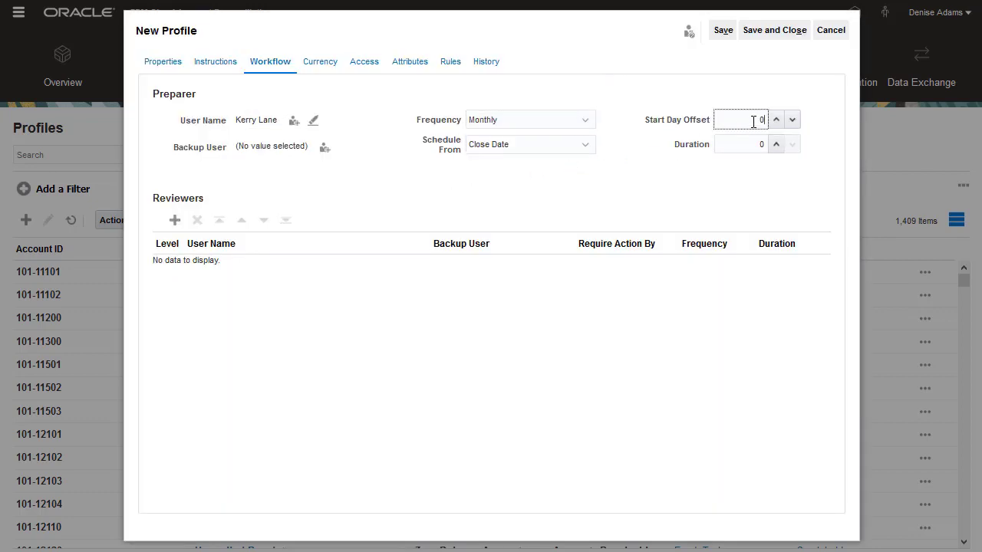
pyautogui.click(776, 150)
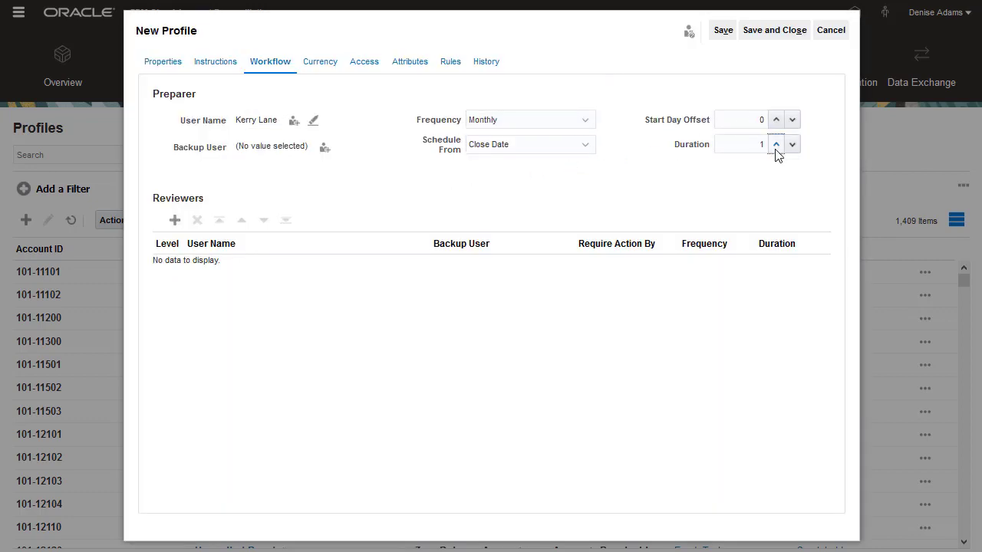
# Add a level 1 reviewer to the workflow, searching for the user by first name.
pyautogui.click(175, 220)
pyautogui.click(277, 272)
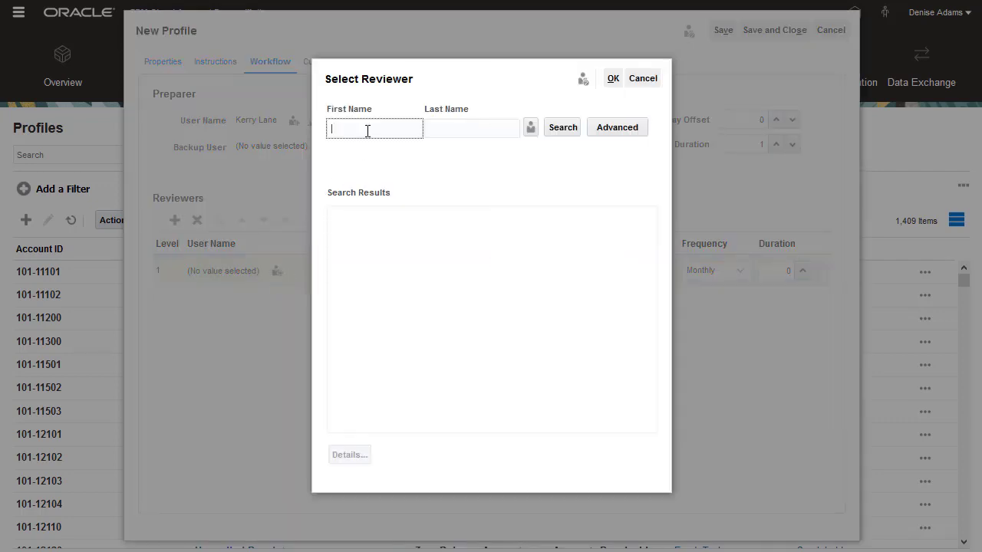
pyautogui.write('Maria')
pyautogui.click(564, 129)
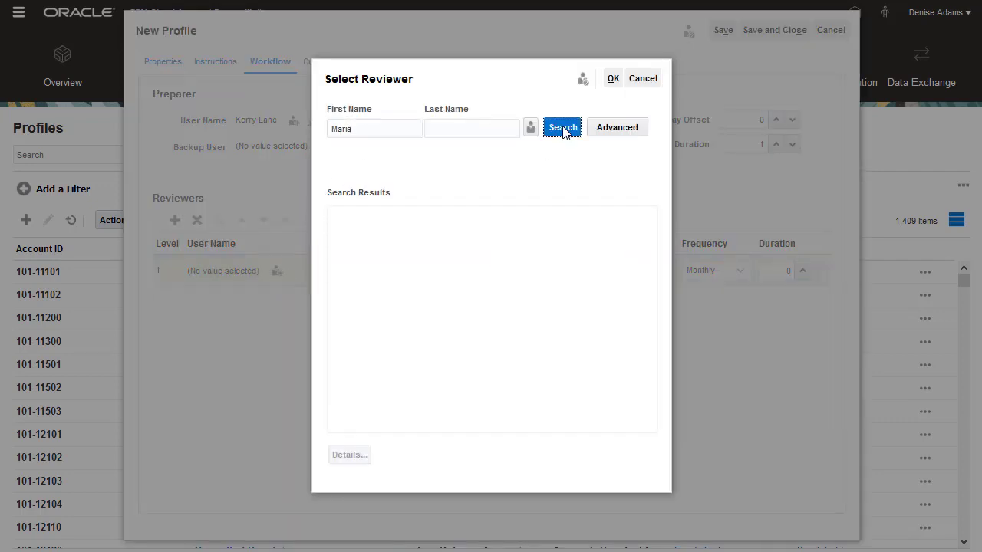
pyautogui.click(612, 78)
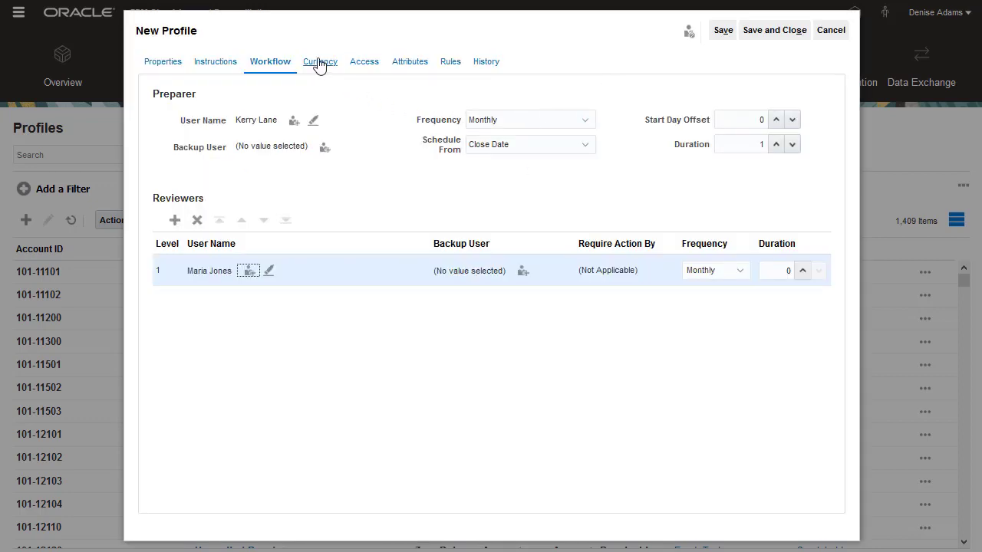
# In the new profile's currency settings, set the rate type to Accounting and disable the Entered currency bucket.
pyautogui.click(320, 62)
pyautogui.click(314, 139)
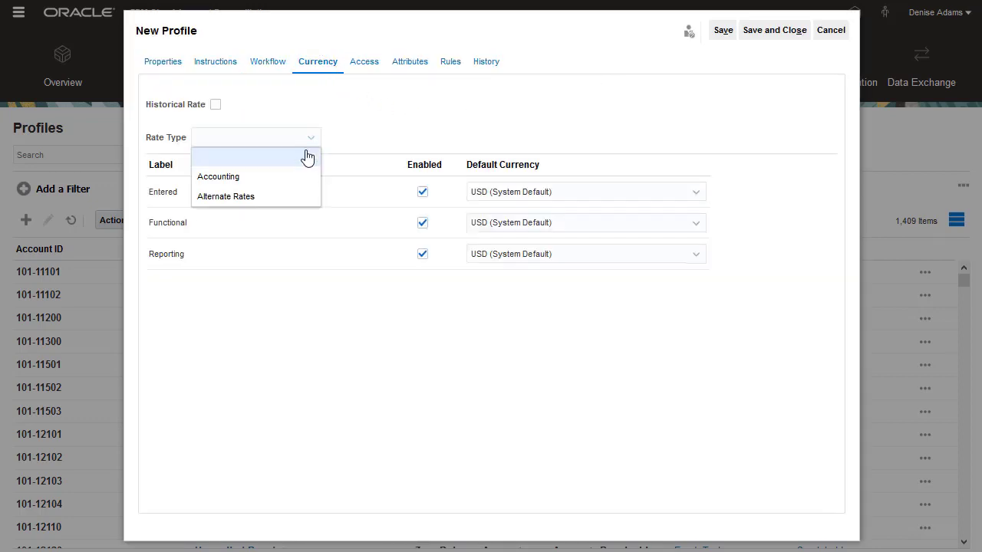
pyautogui.click(304, 174)
pyautogui.click(422, 192)
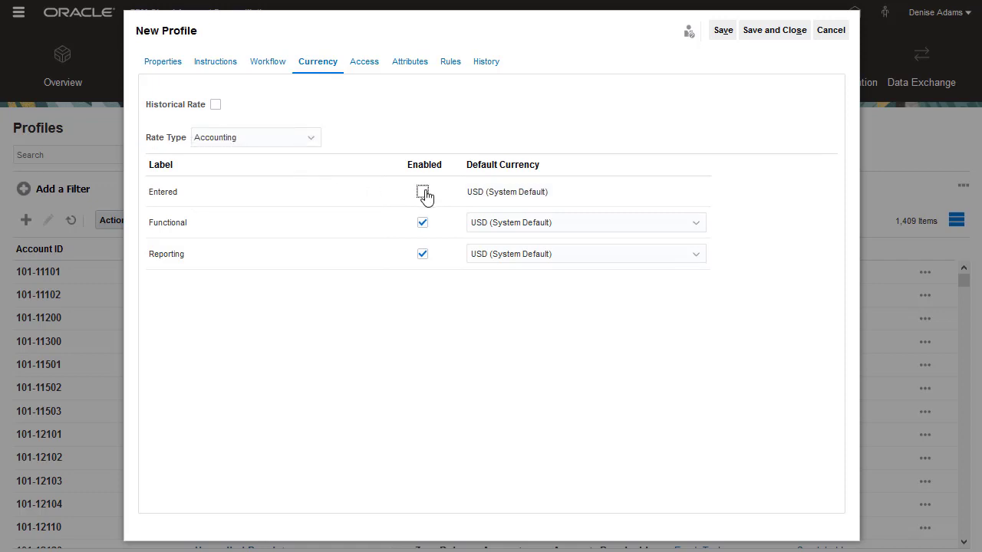
# Set the Reporting bucket's default currency to EUR (Euro), then save and close the profile.
pyautogui.click(697, 254)
pyautogui.moveTo(686, 274); pyautogui.dragTo(682, 331)
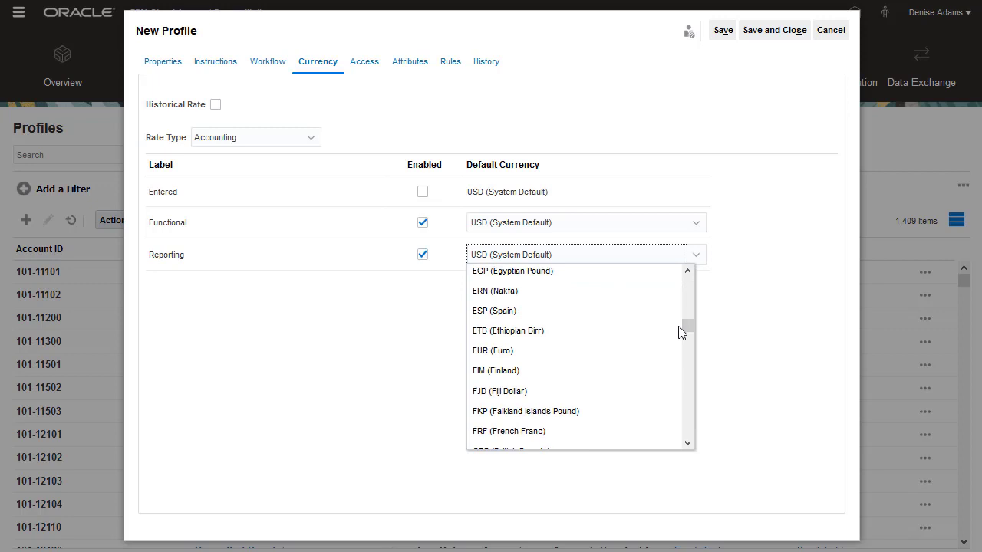
pyautogui.click(603, 354)
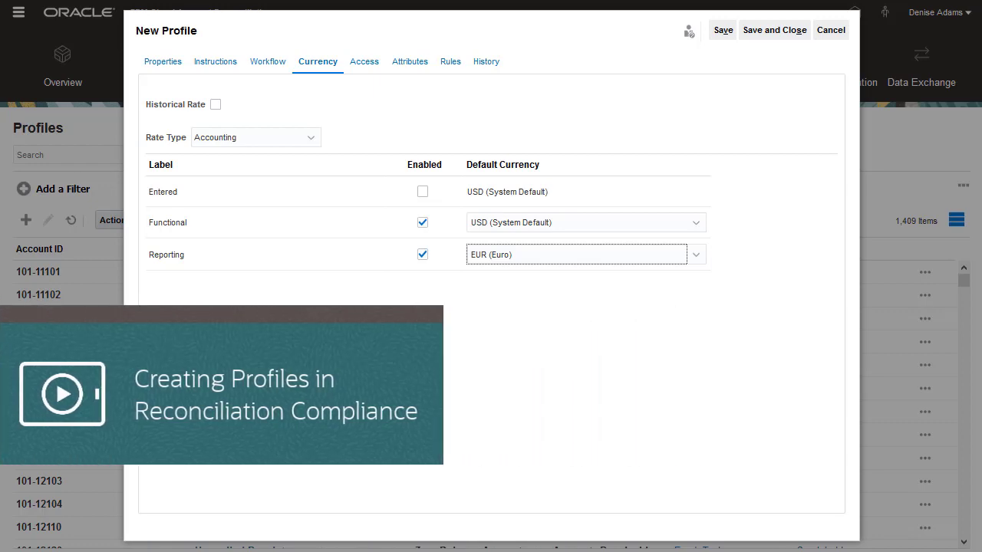
pyautogui.click(777, 34)
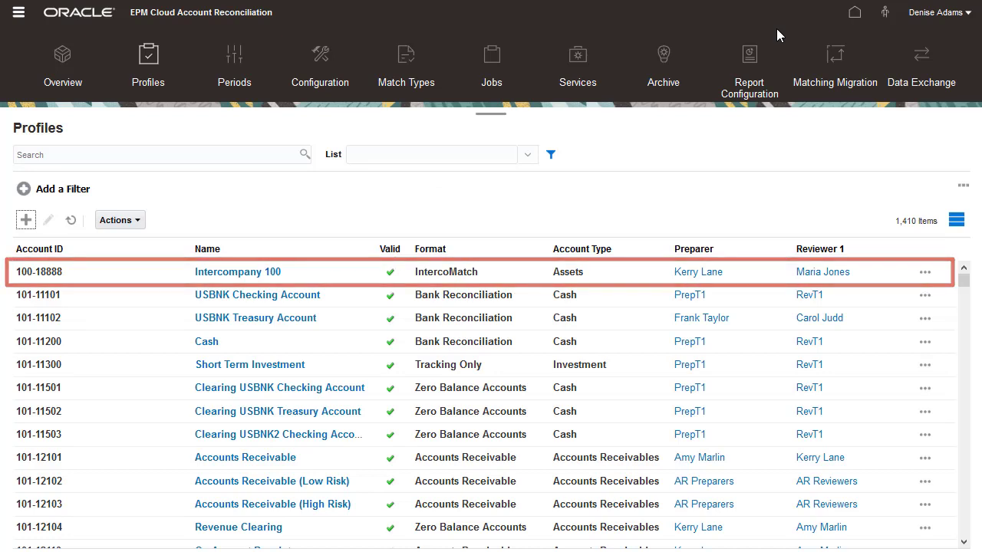
# Go to the Matching page that lists accounts with their match types and unmatched transactions.
pyautogui.click(17, 17)
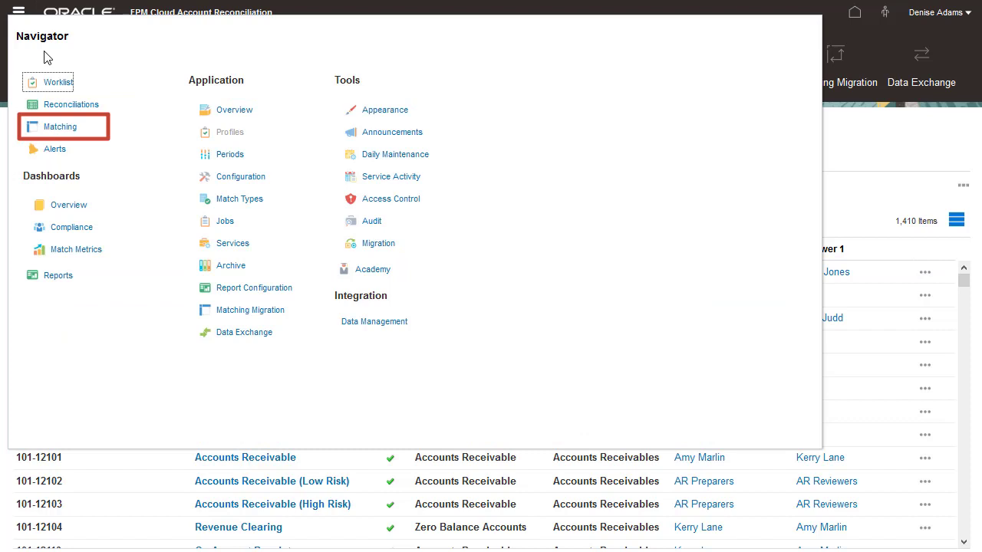
pyautogui.click(67, 130)
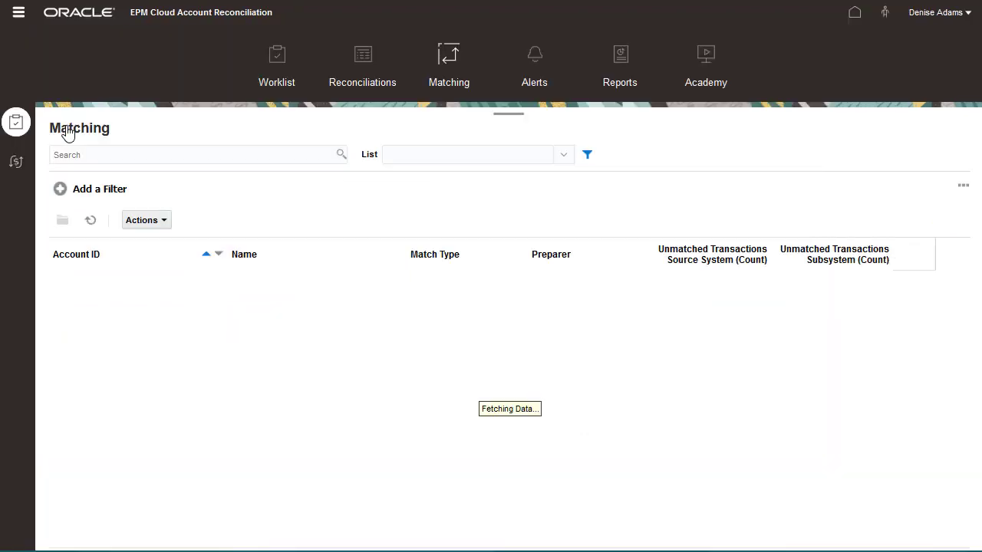